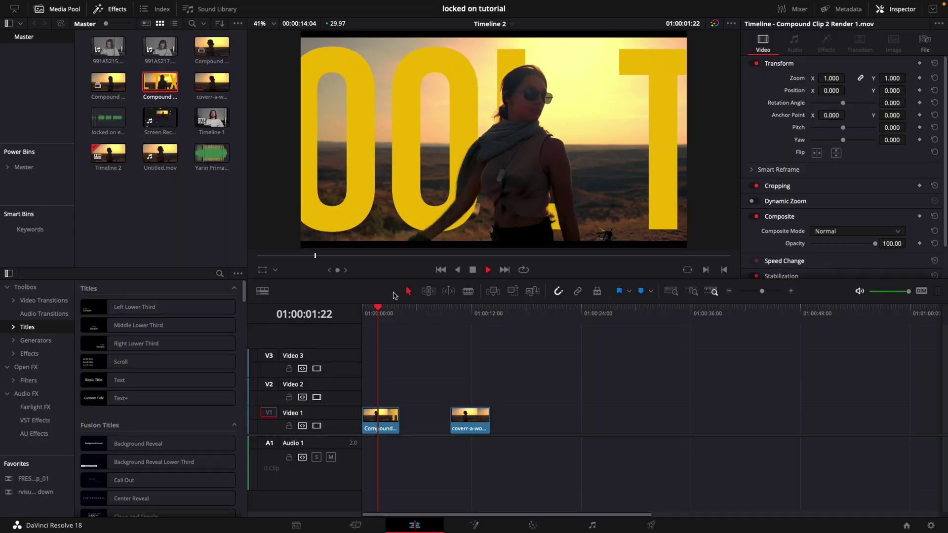
Preview the woman's desert clip from 01:00:09:21 and replay the timeline from the start
click(378, 314)
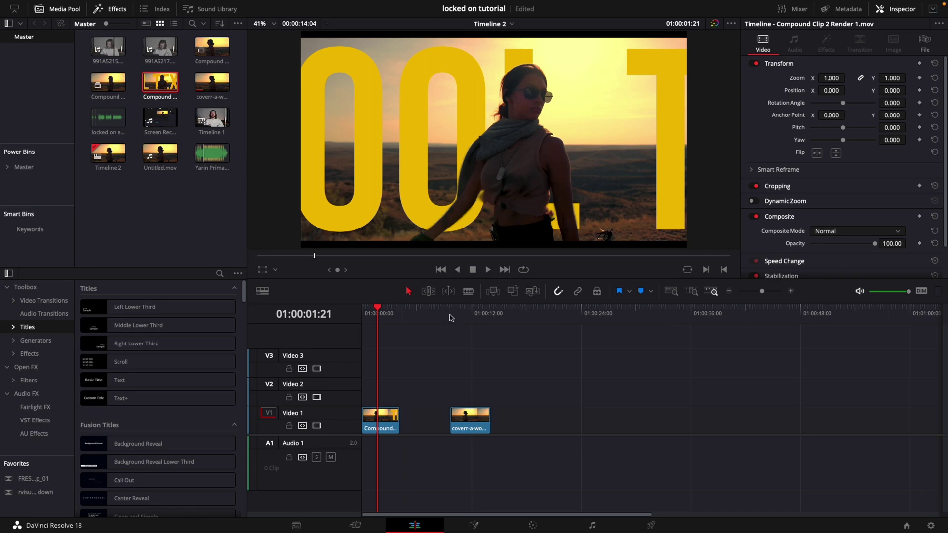
click(449, 317)
click(470, 429)
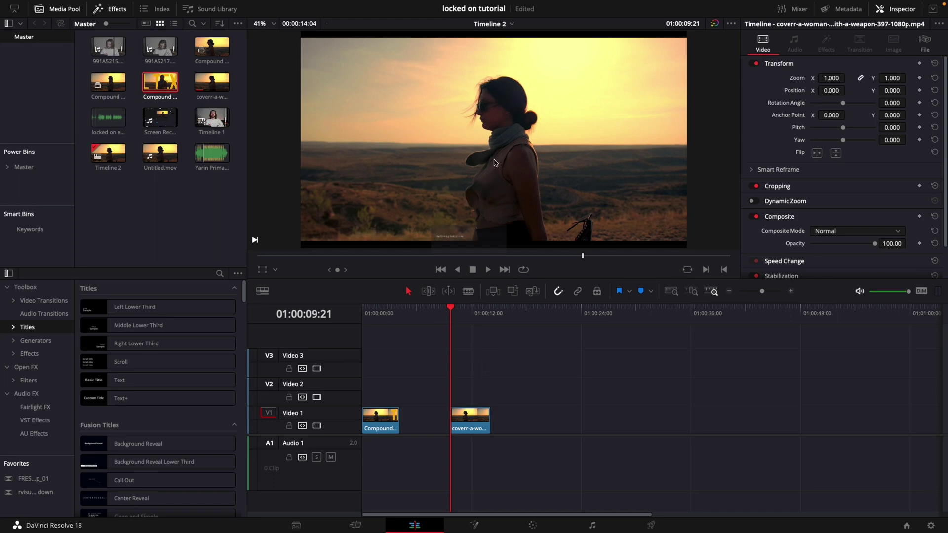
key(space)
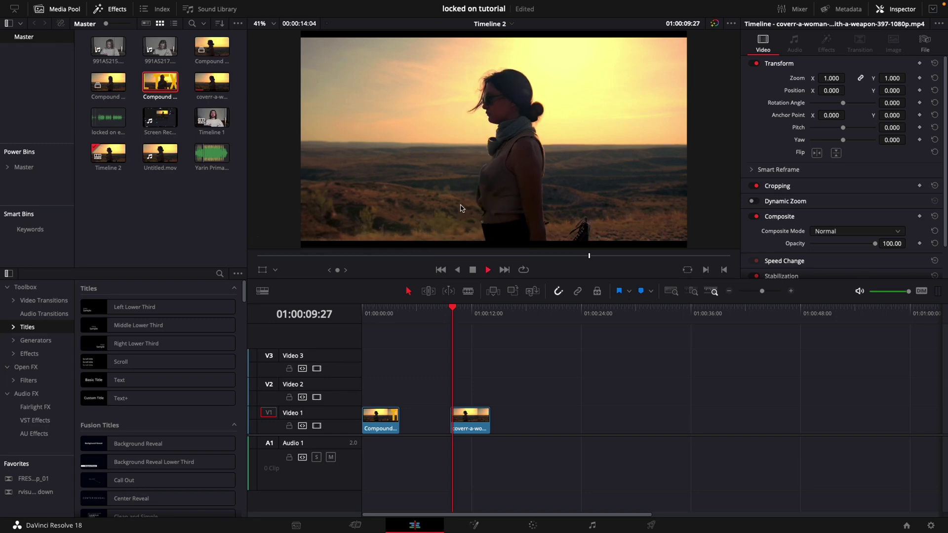
key(space)
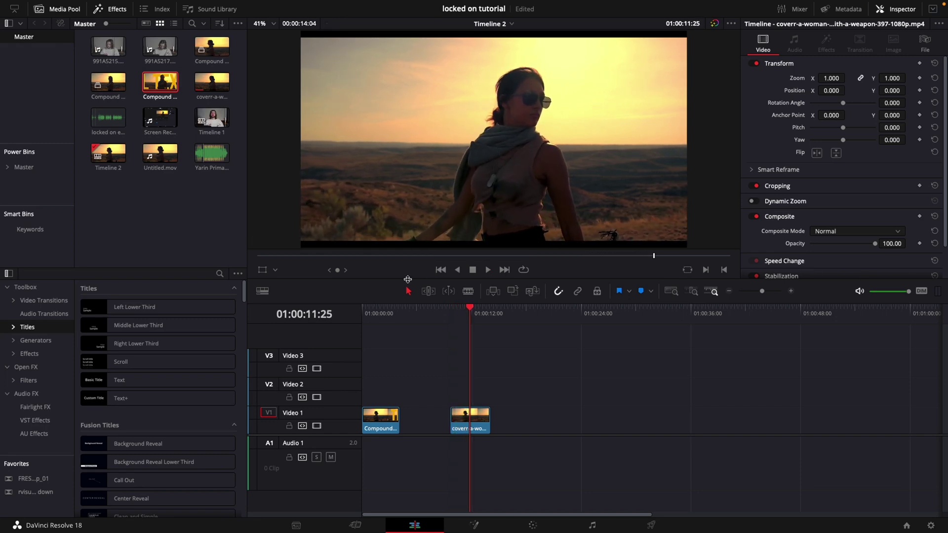
key(Home)
key(space)
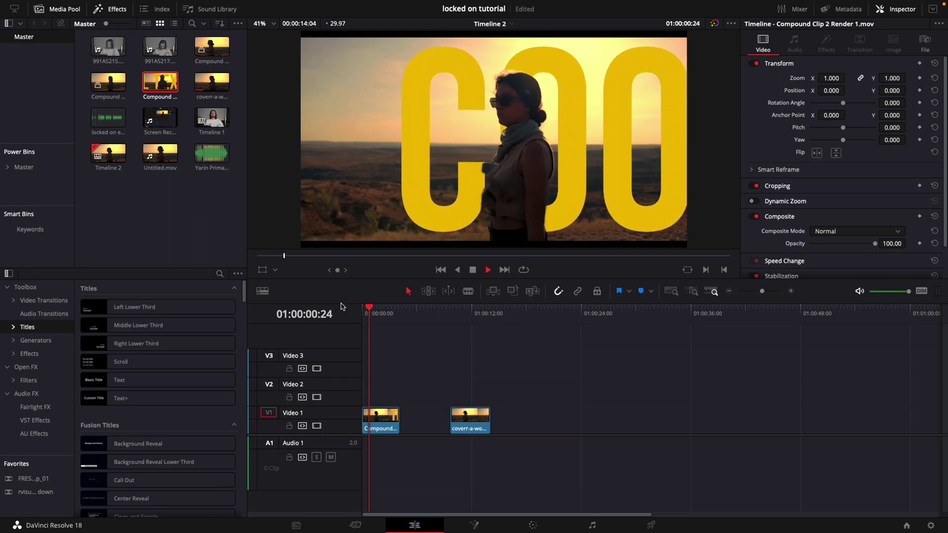
key(space)
key(space)
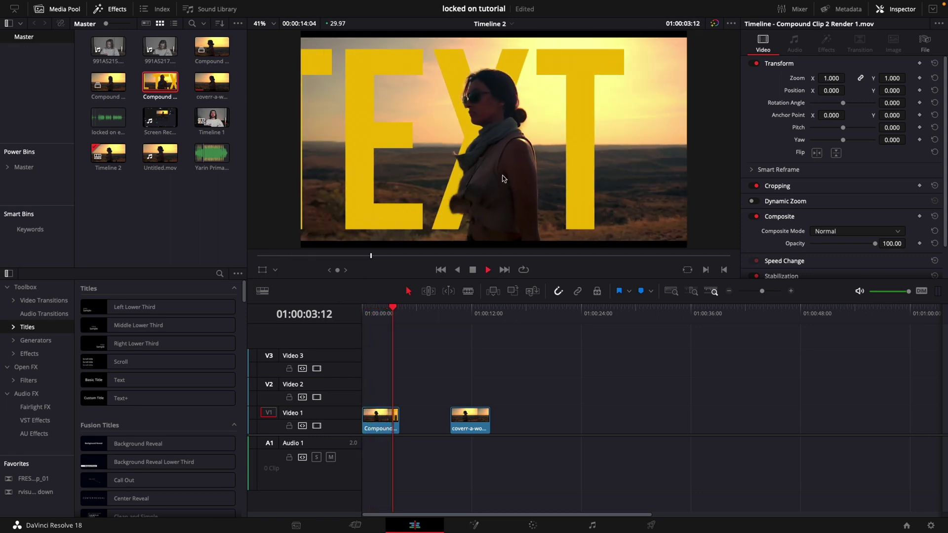
Scrub to 01:00:11:17, then Alt-drag a copy of the Video 1 clip onto Video 3
click(454, 312)
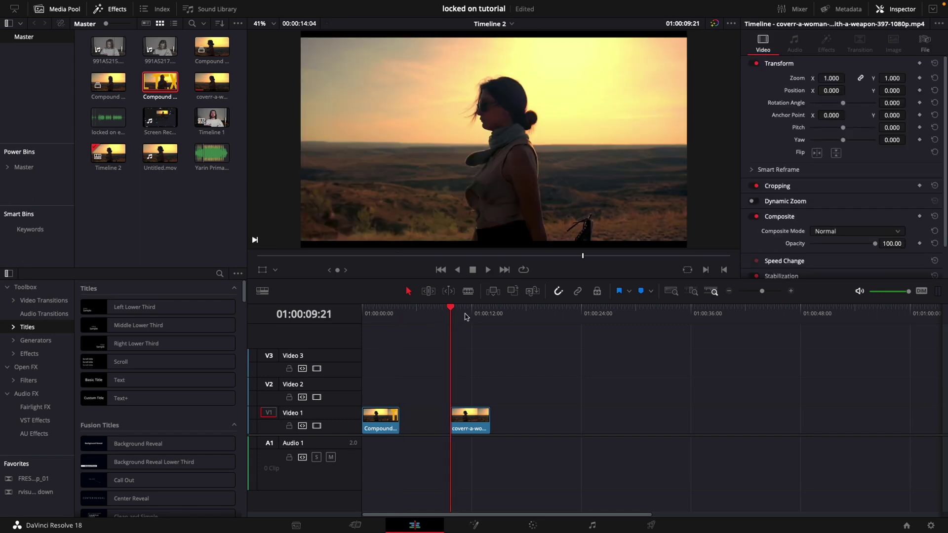
drag(466, 317, 468, 314)
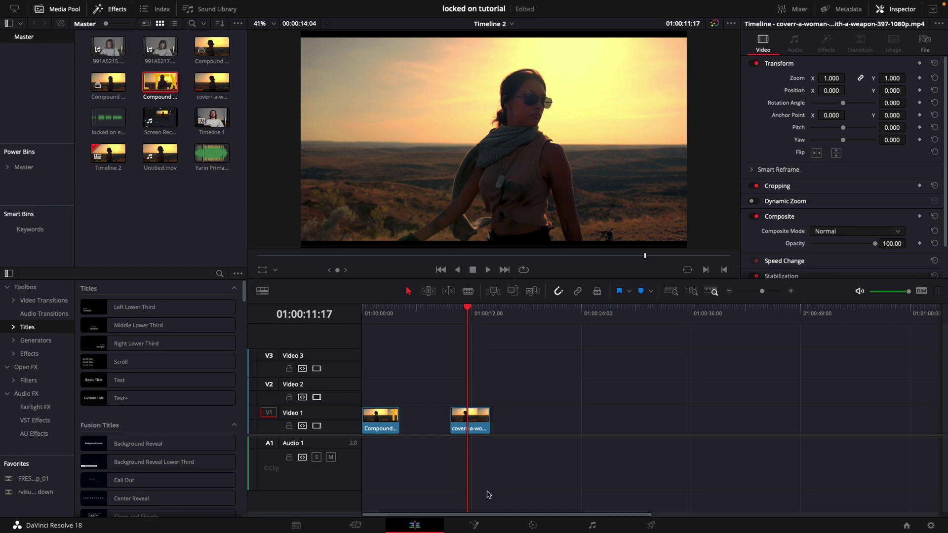
click(465, 421)
drag(466, 420, 474, 364)
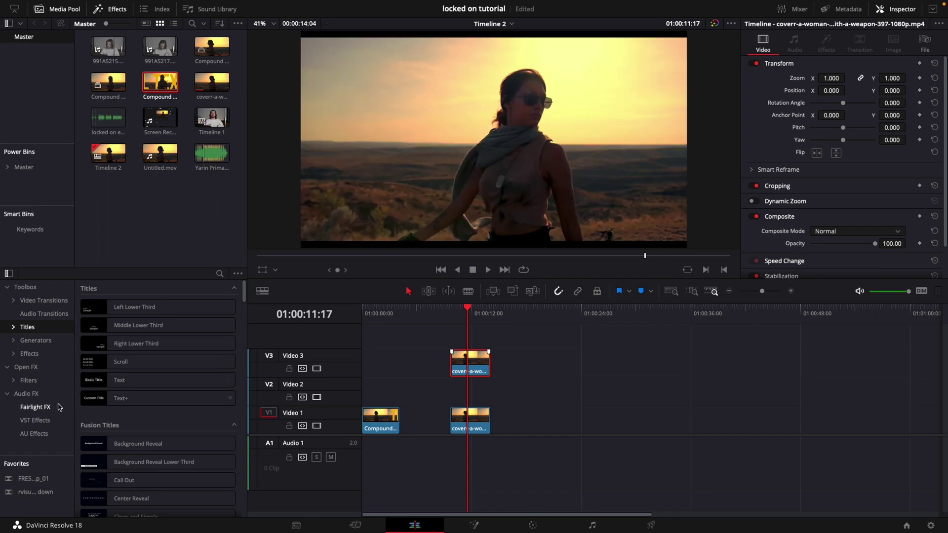
Drop the mMake it Cinematic Title 02 title from Titles onto Video 2
scroll(131, 390, down, 10)
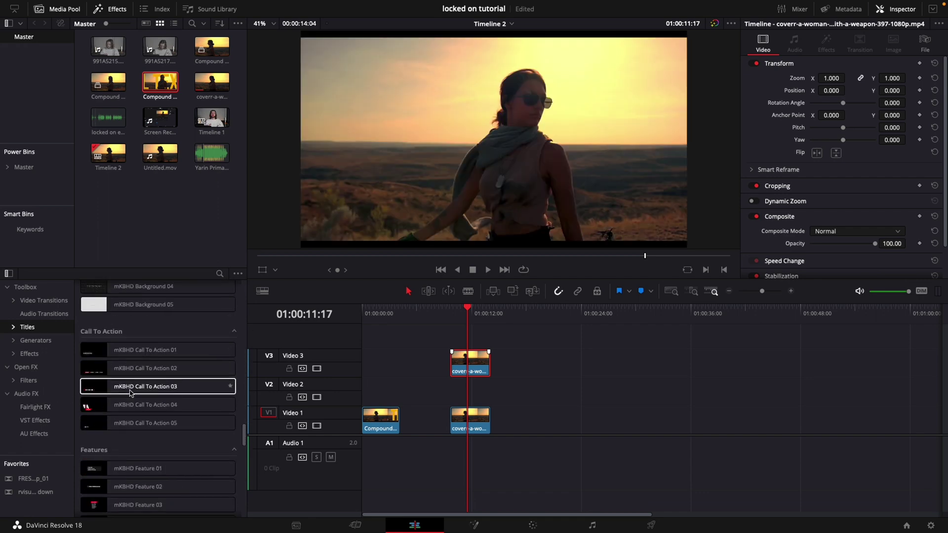
scroll(131, 392, down, 8)
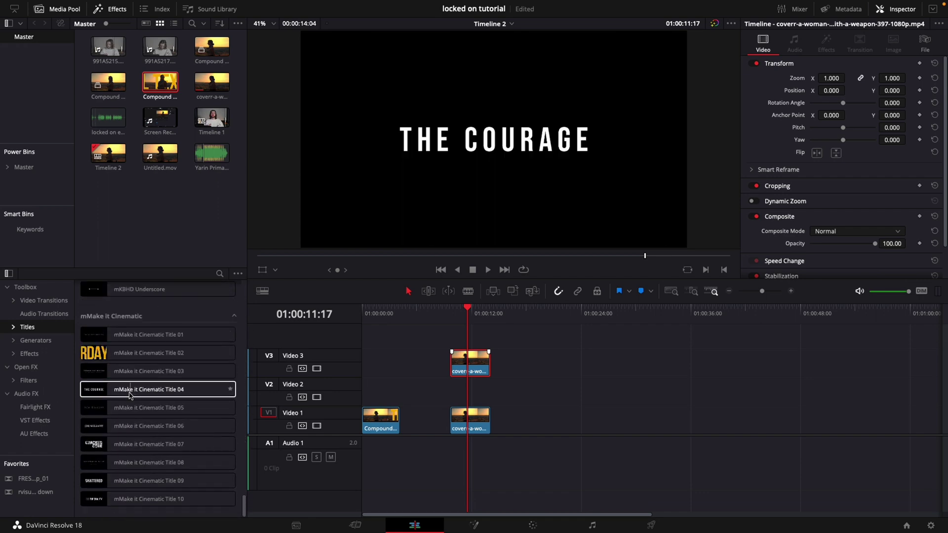
scroll(130, 392, up, 3)
scroll(130, 390, down, 3)
drag(130, 353, 490, 389)
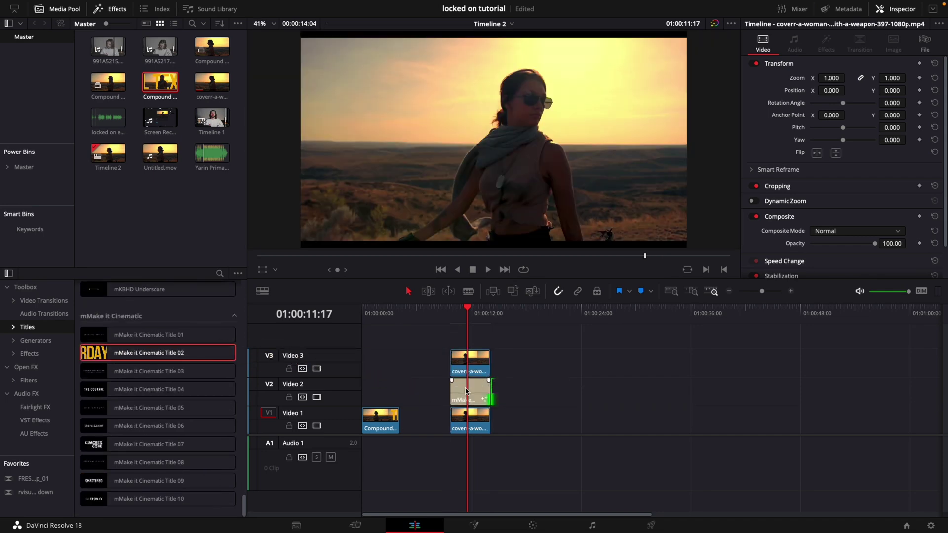
Play back the stack, disable and re-enable the Video 3 clip to check the title, then save
click(448, 310)
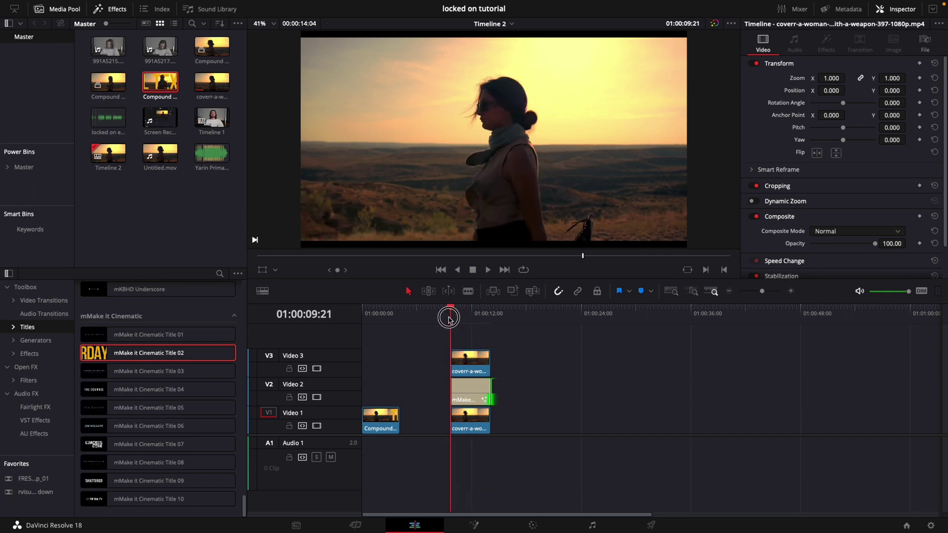
key(space)
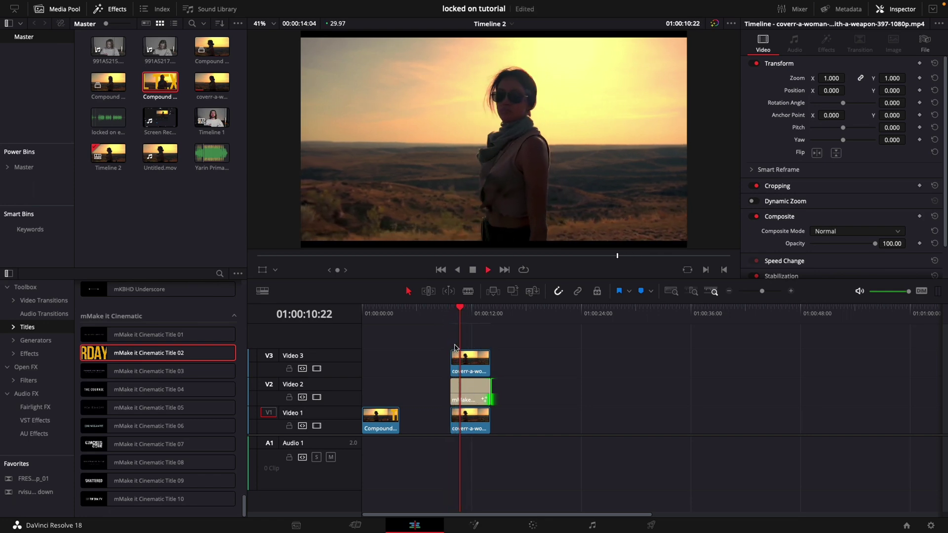
click(462, 310)
click(472, 369)
key(d)
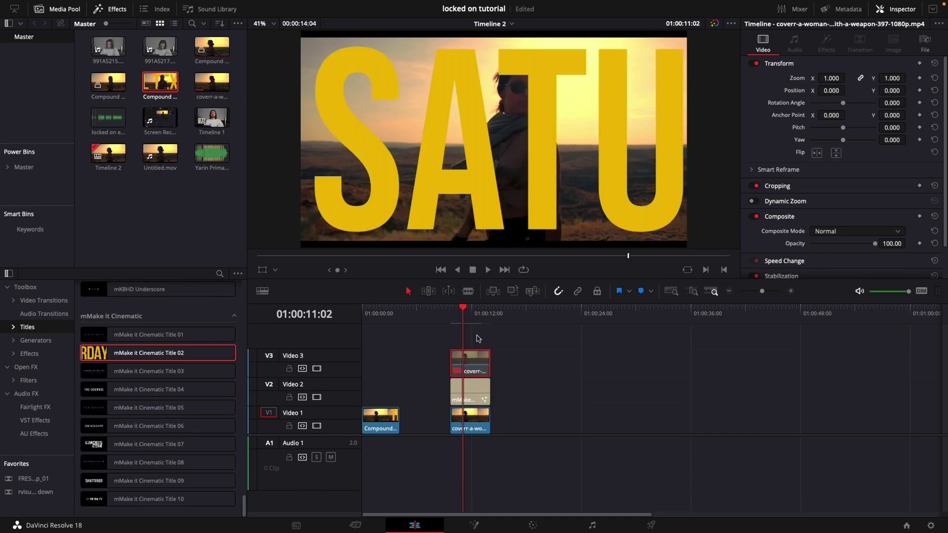
key(space)
key(space)
key(d)
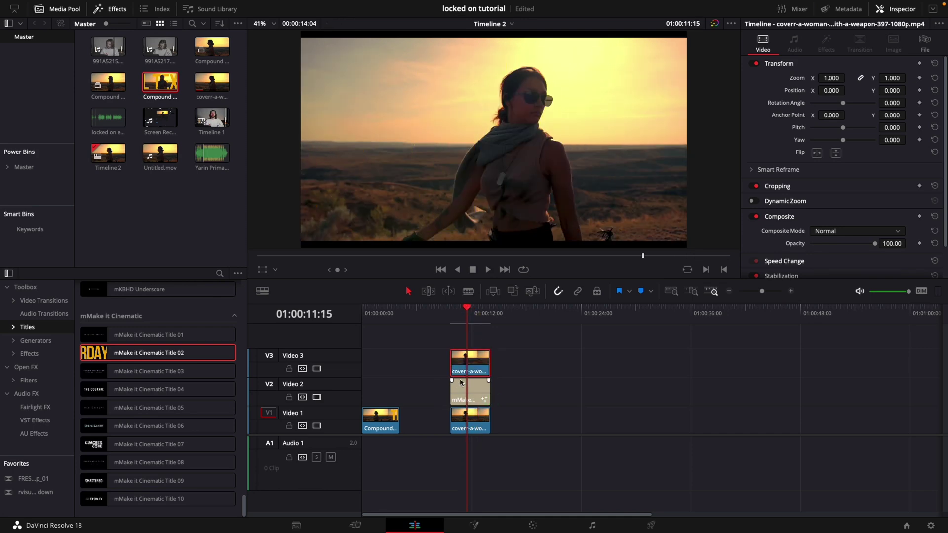
key(ctrl+s)
Open the duplicate desert clip on Video 3 in Fusion
click(471, 368)
right_click(477, 360)
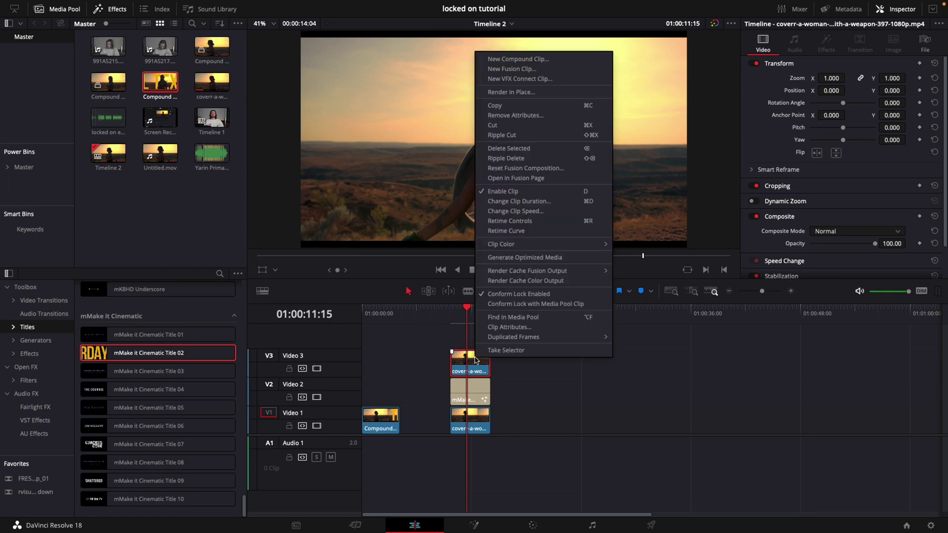
click(514, 179)
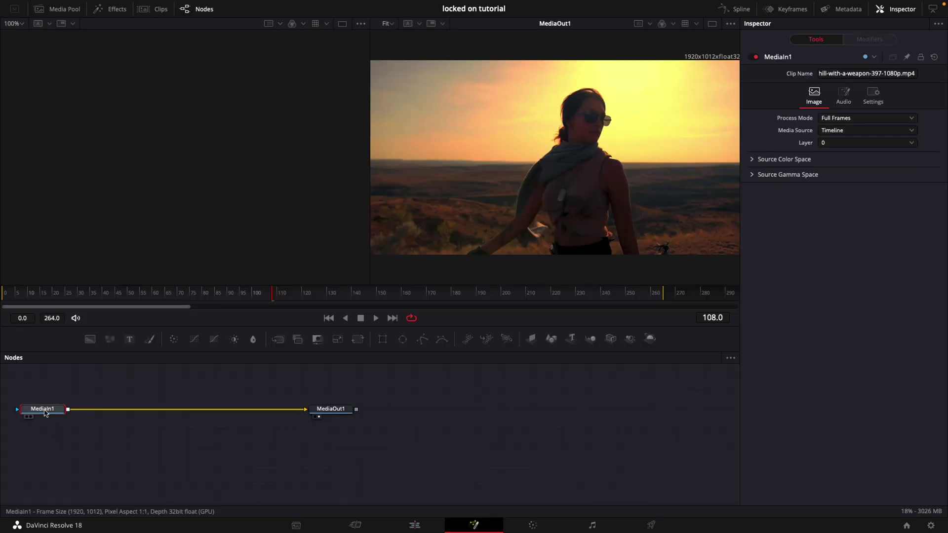
Insert a Magic Mask node between MediaIn1 and MediaOut1, showing MagicMask1 in viewer 2 and MediaIn1 in viewer 1
mouse_move(49, 419)
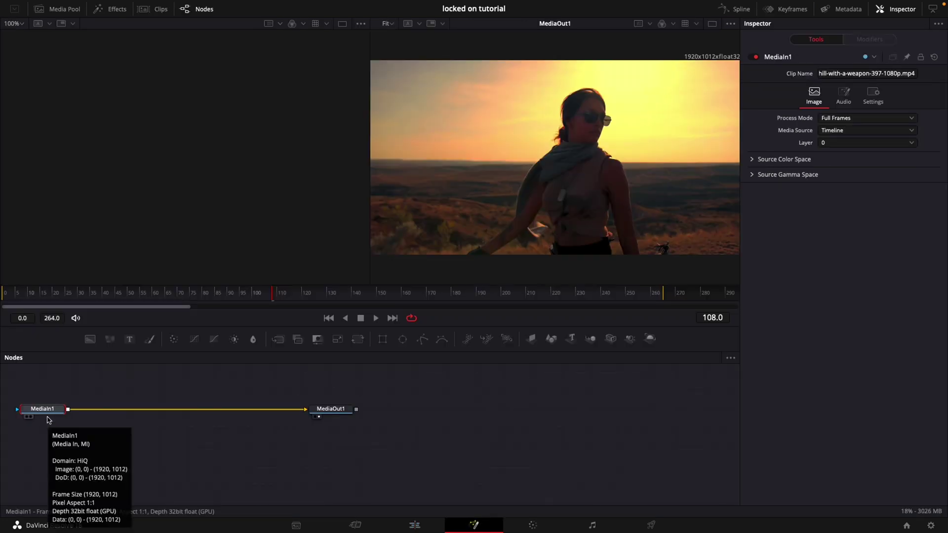
key(shift+space)
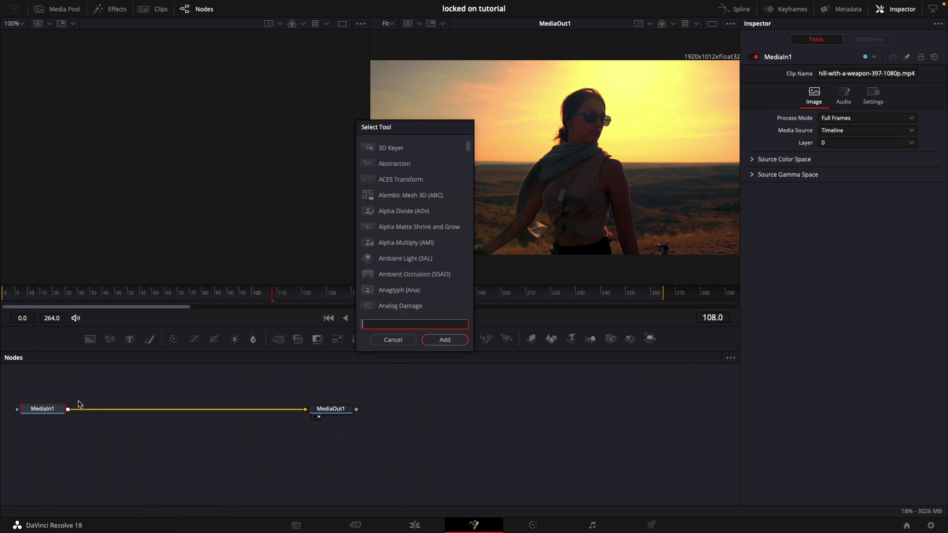
text(magic)
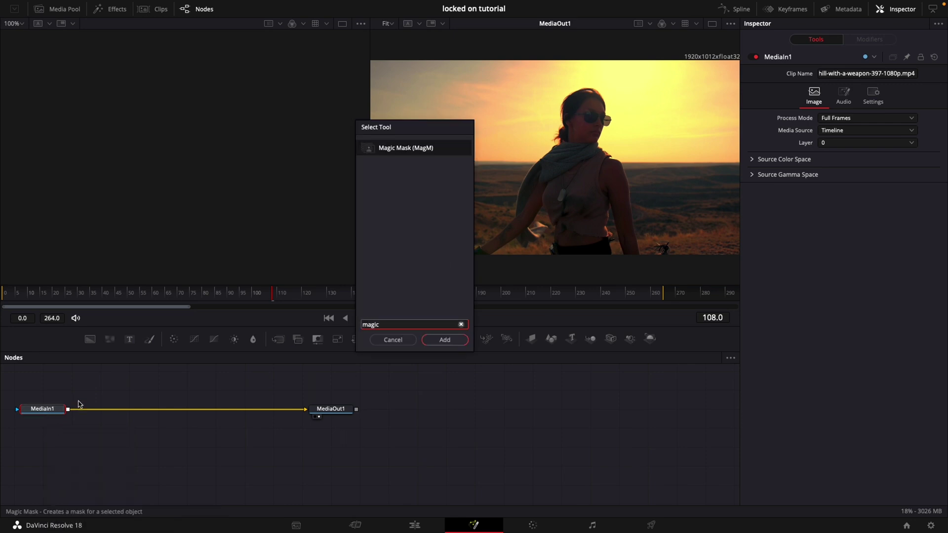
key(Return)
drag(102, 408, 108, 410)
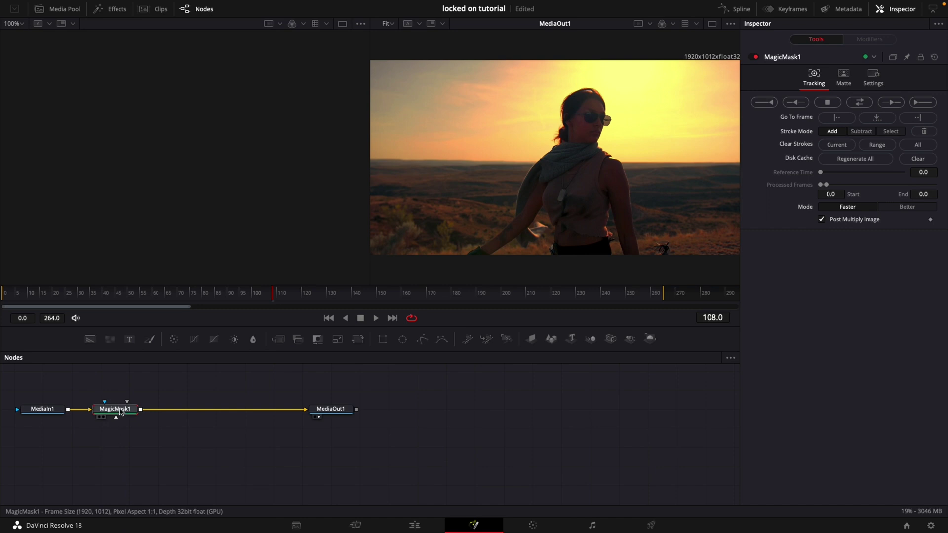
key(2)
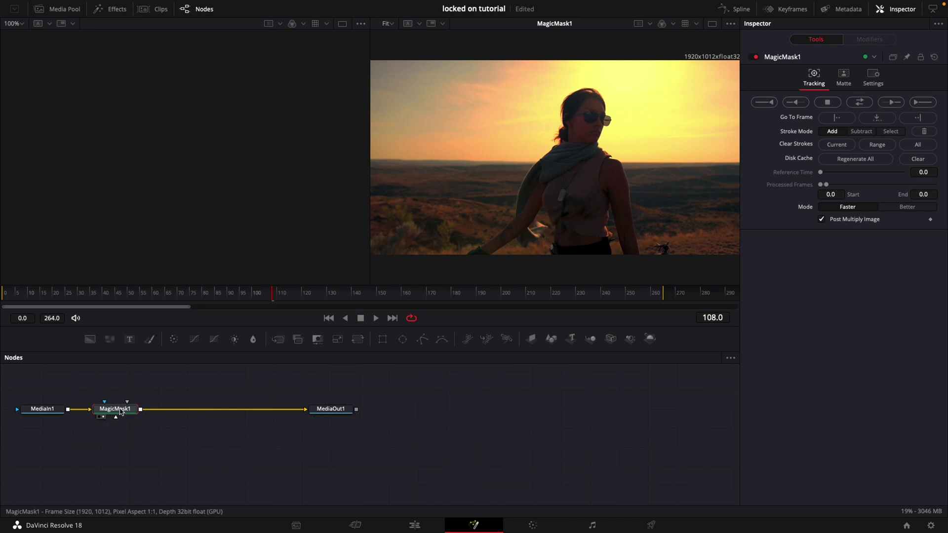
click(48, 413)
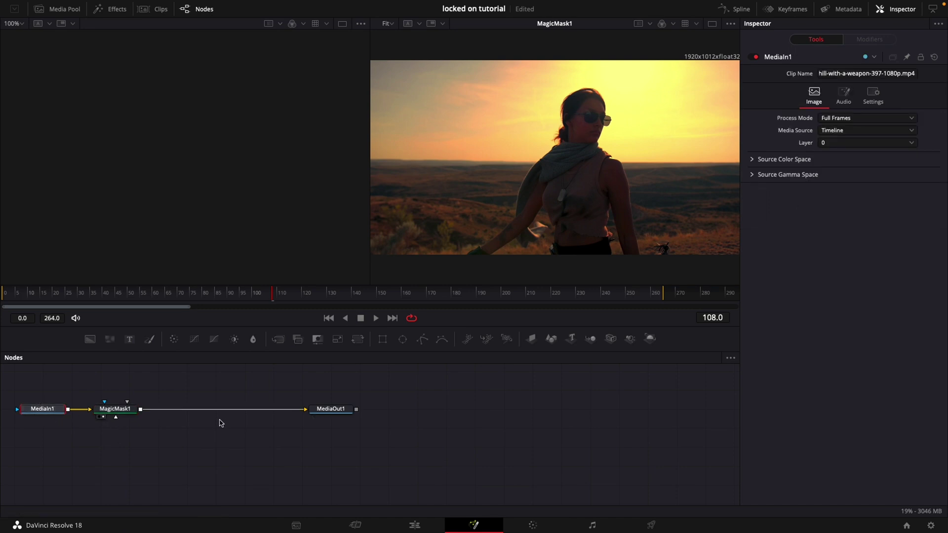
key(1)
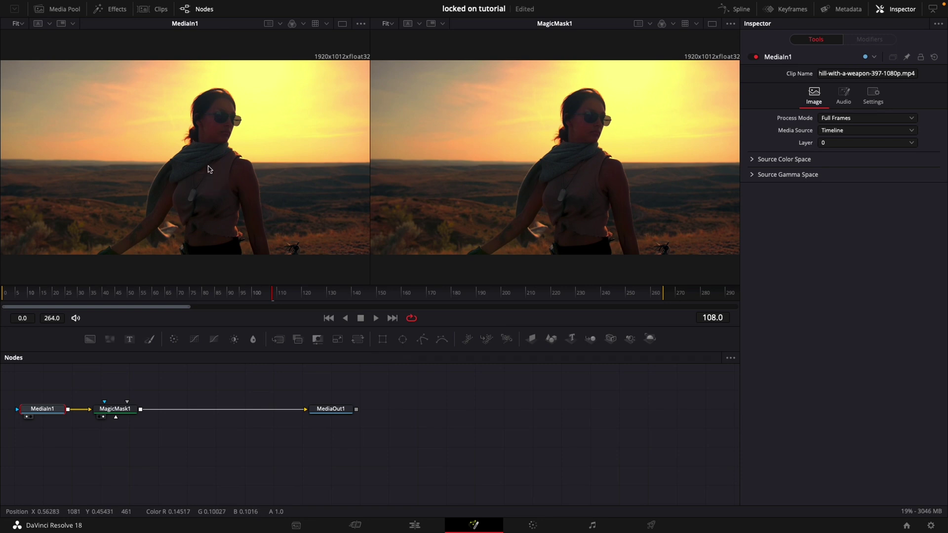
Set MagicMask1 to Better mode at frame 140 and draw a stroke down the woman's body
click(119, 409)
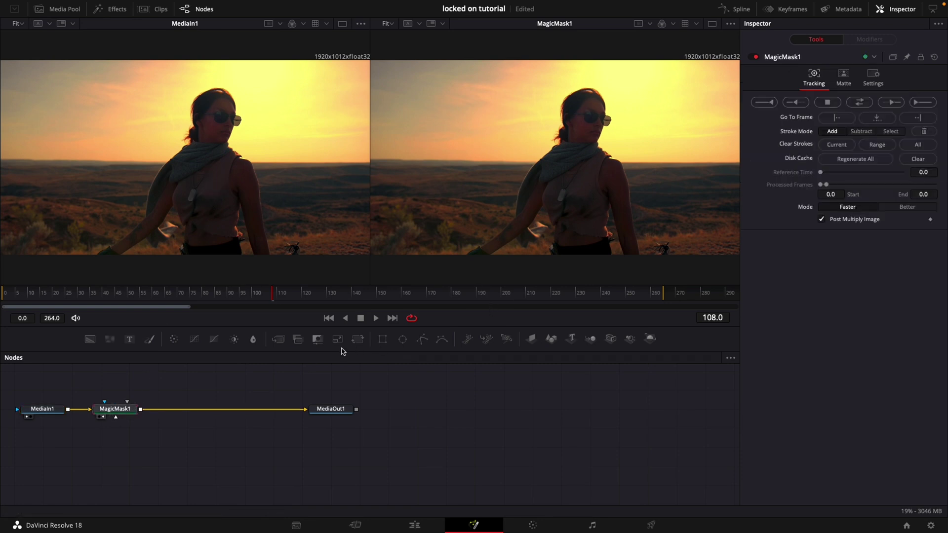
drag(352, 297, 352, 297)
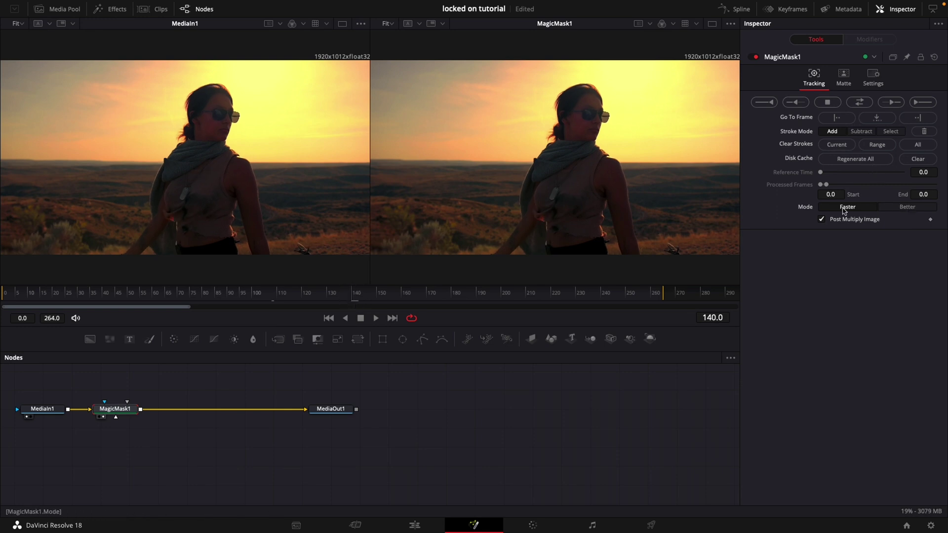
click(907, 208)
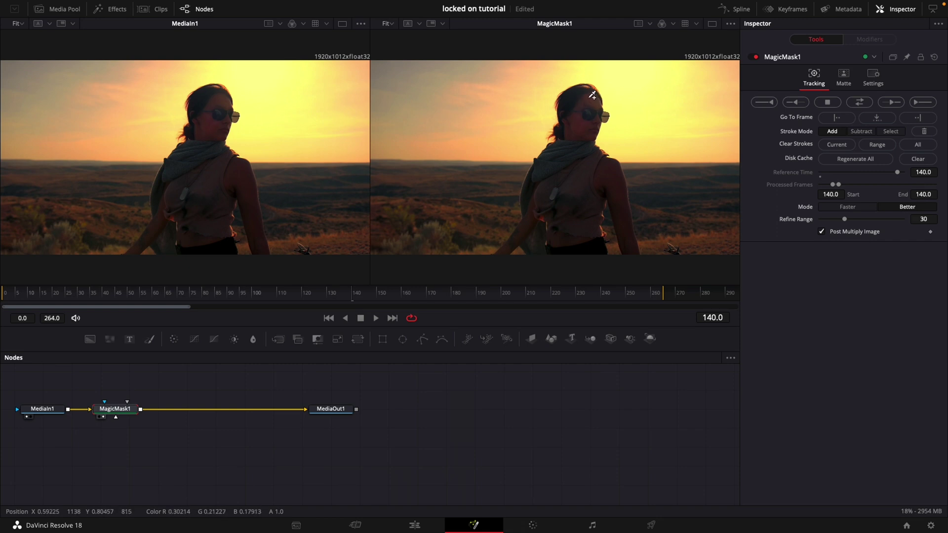
mouse_move(591, 95)
mouse_down()
mouse_move(568, 163)
mouse_move(567, 237)
mouse_up()
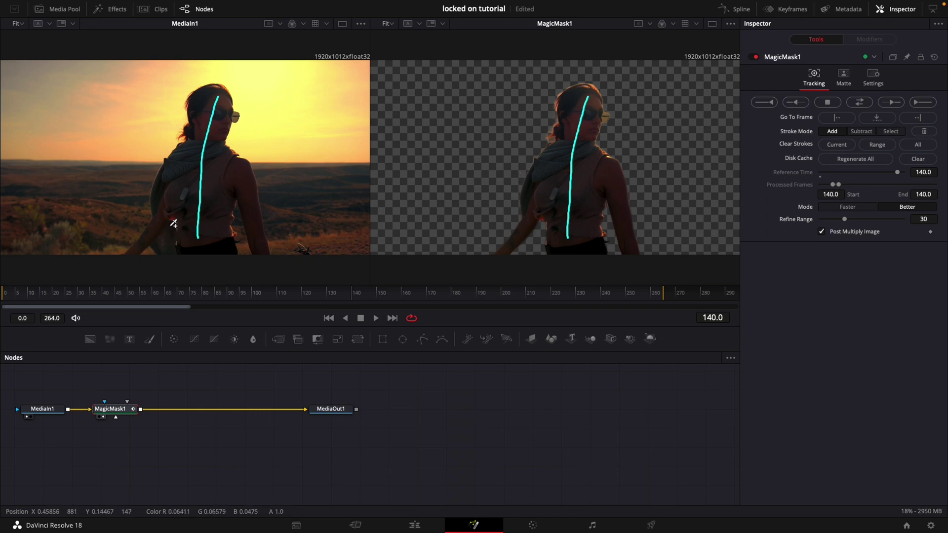
Add a mask stroke over the woman's arm, then run Track Fwd Then Reverse
mouse_move(174, 223)
mouse_down()
mouse_move(166, 243)
mouse_move(162, 229)
mouse_up()
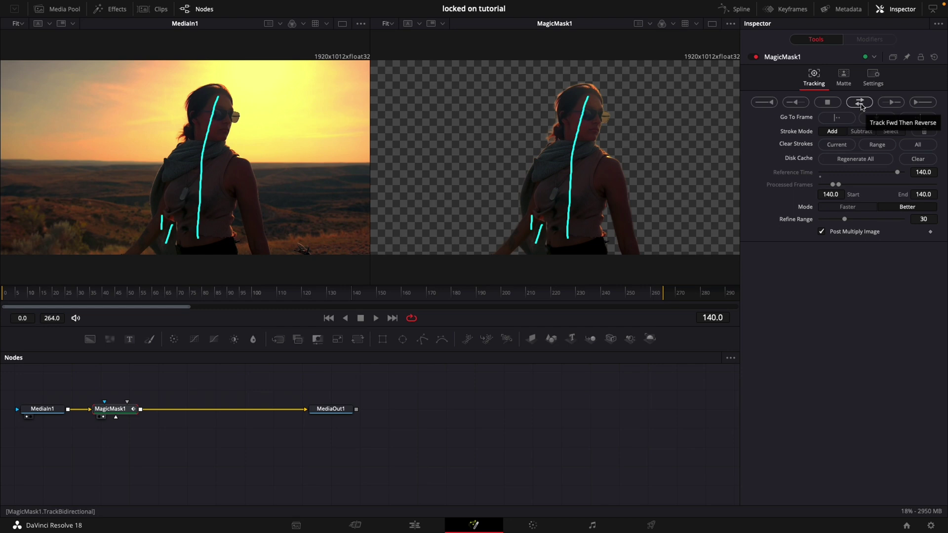
click(861, 106)
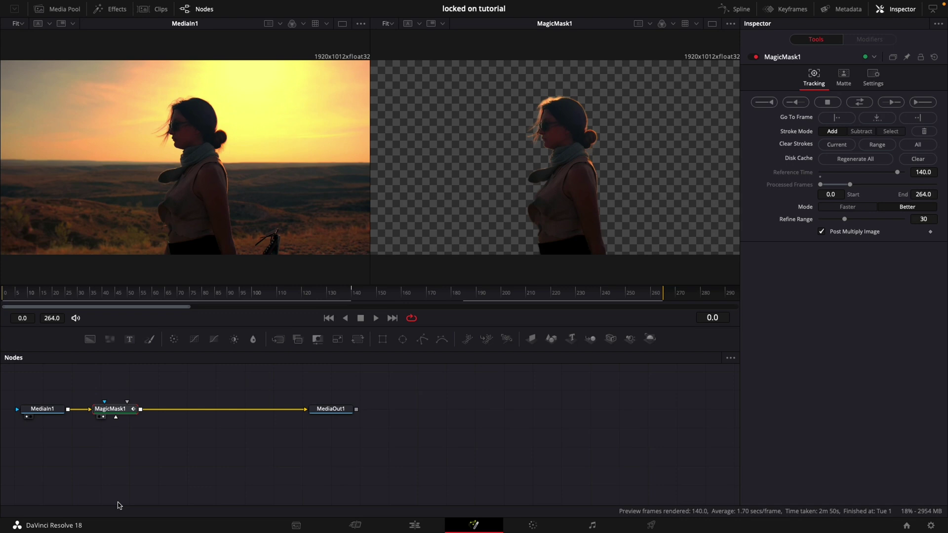
Scrub the tracked mask to check it at frames 26, 128, 159 and around 177
drag(45, 293, 247, 270)
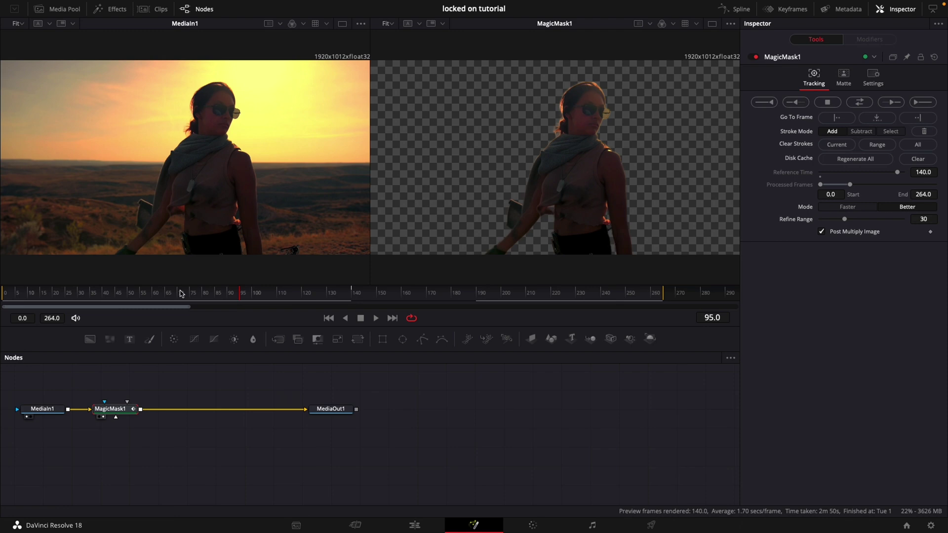
drag(181, 293, 253, 301)
click(323, 293)
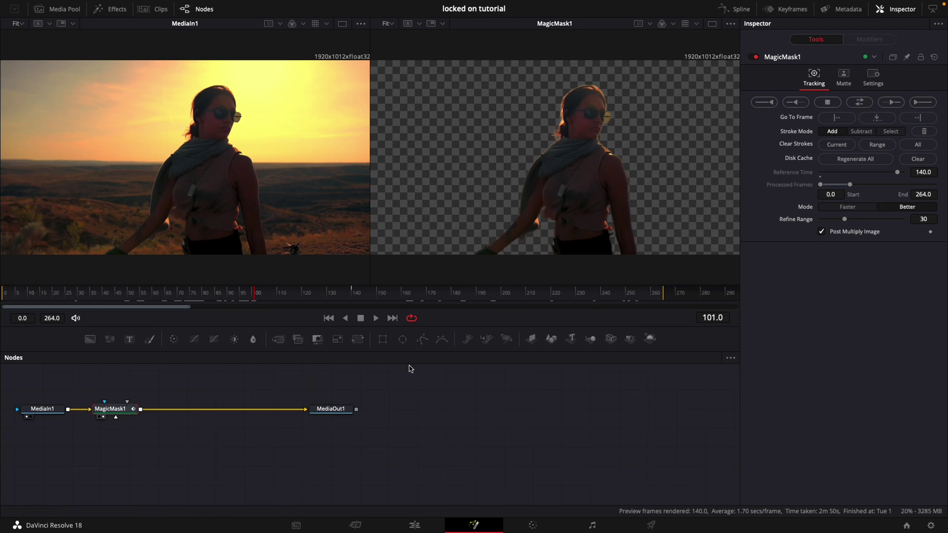
drag(308, 295, 568, 295)
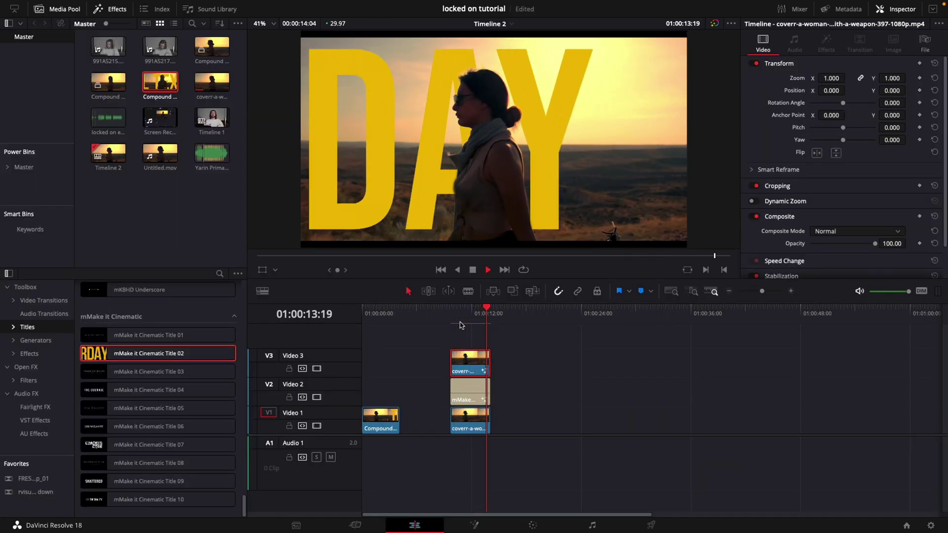
On the Edit page, play from 01:00:09:21 to preview the yellow title behind the woman, then return there
key(space)
drag(459, 323, 450, 323)
key(space)
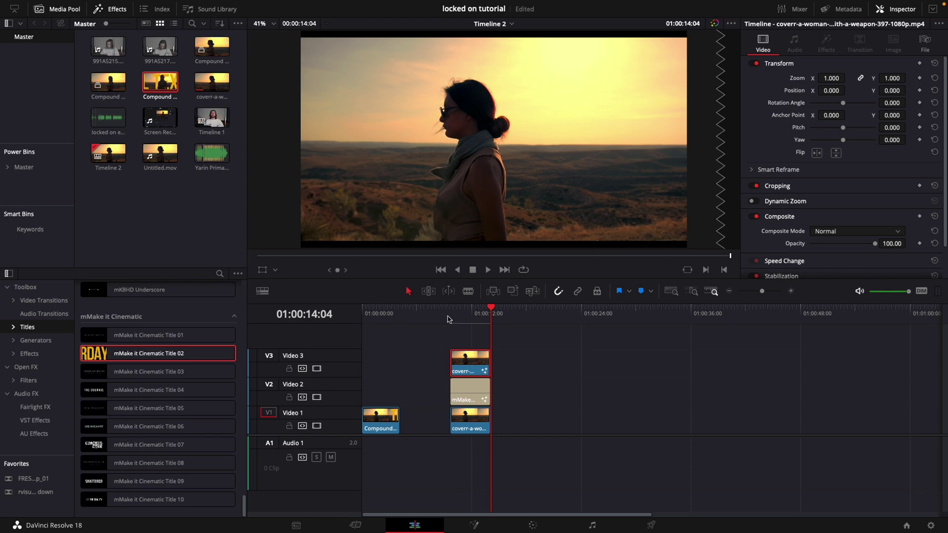
click(451, 321)
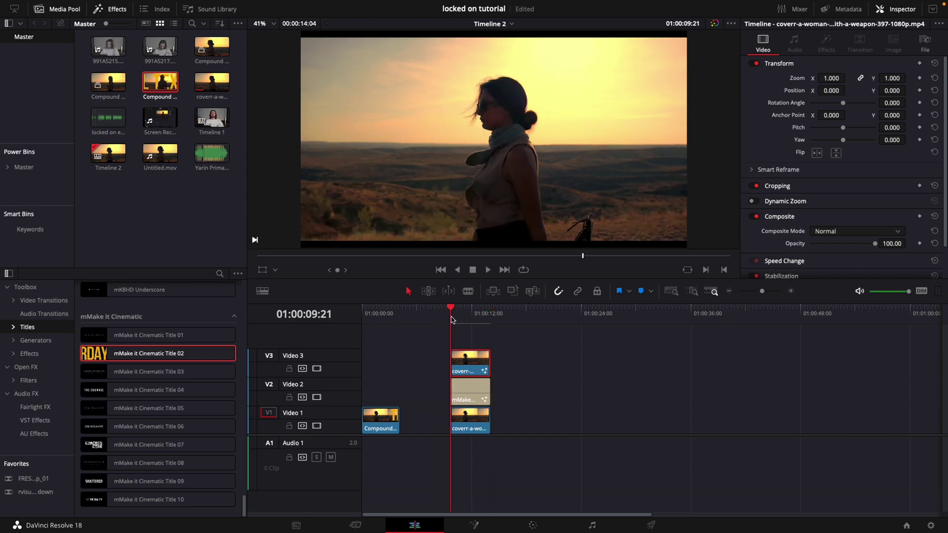